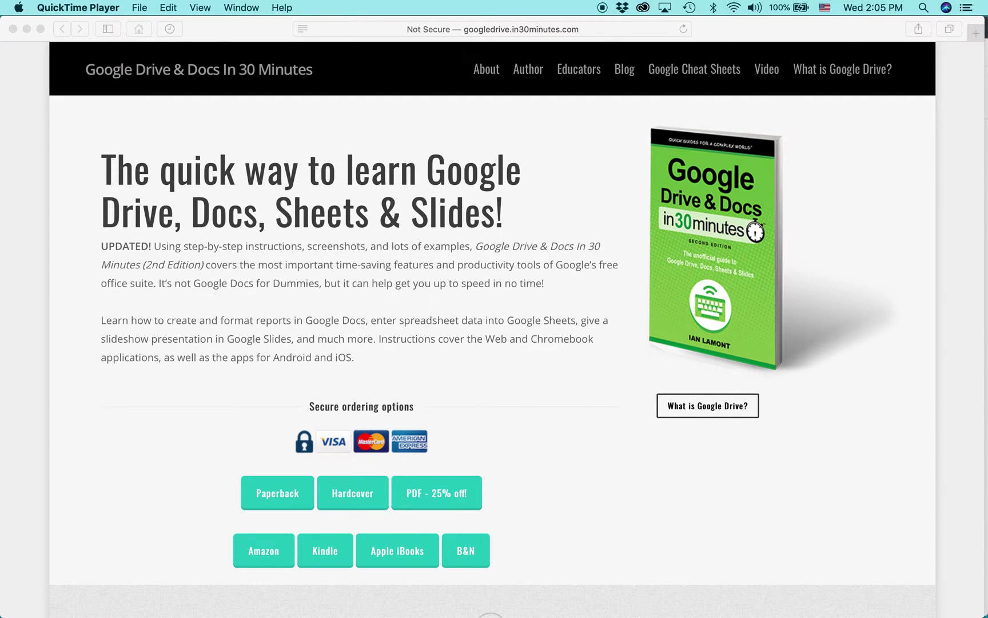
Step: Switch from the book website in Safari to Google Drive in Chrome
key(super+Tab)
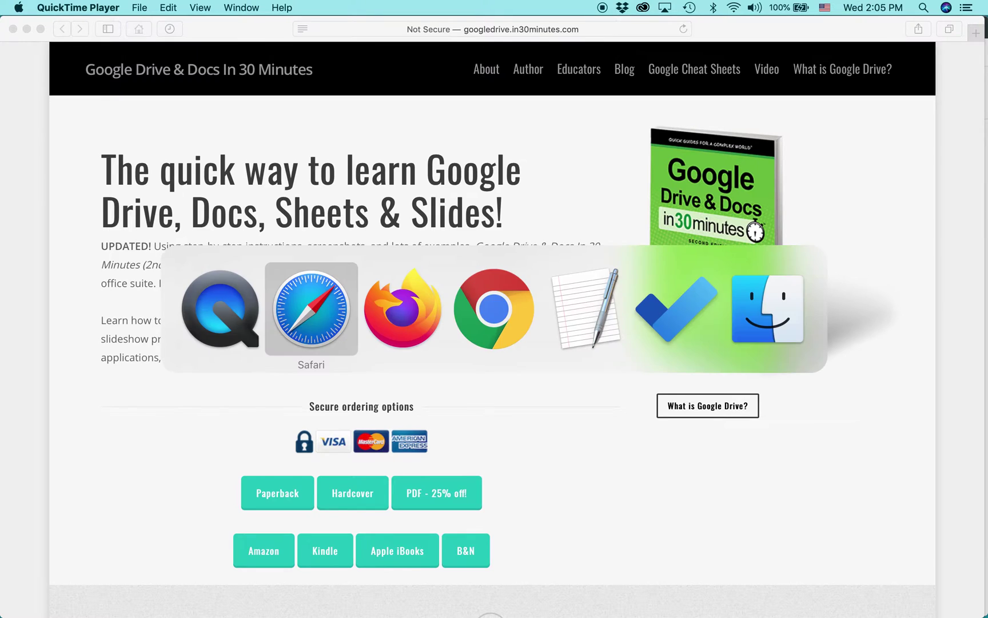
key(super+Tab)
key(super+Tab)
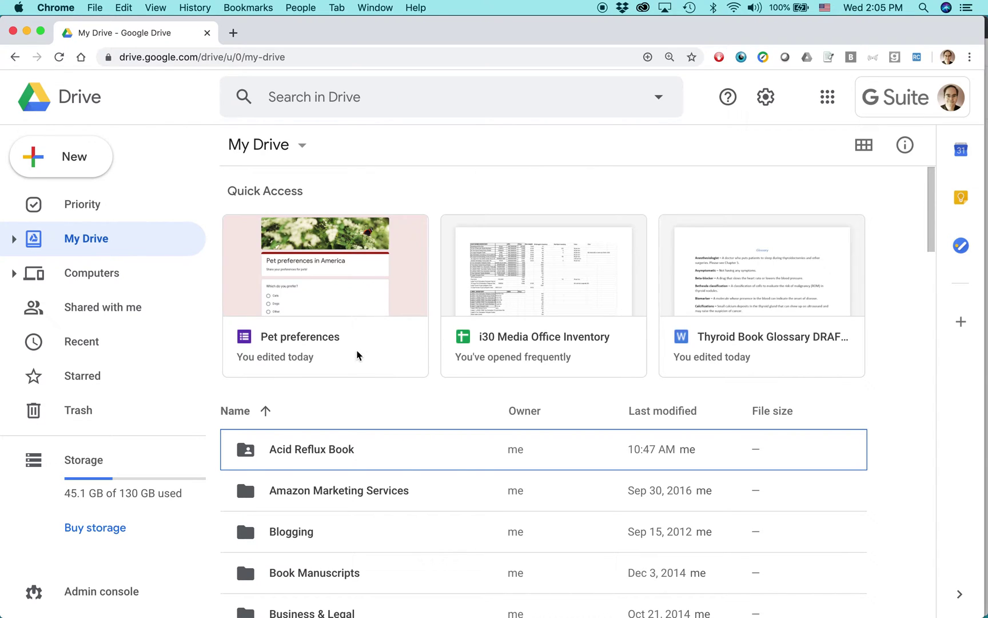
Step: Open the Pet preferences form from Quick Access in My Drive
double_click(345, 337)
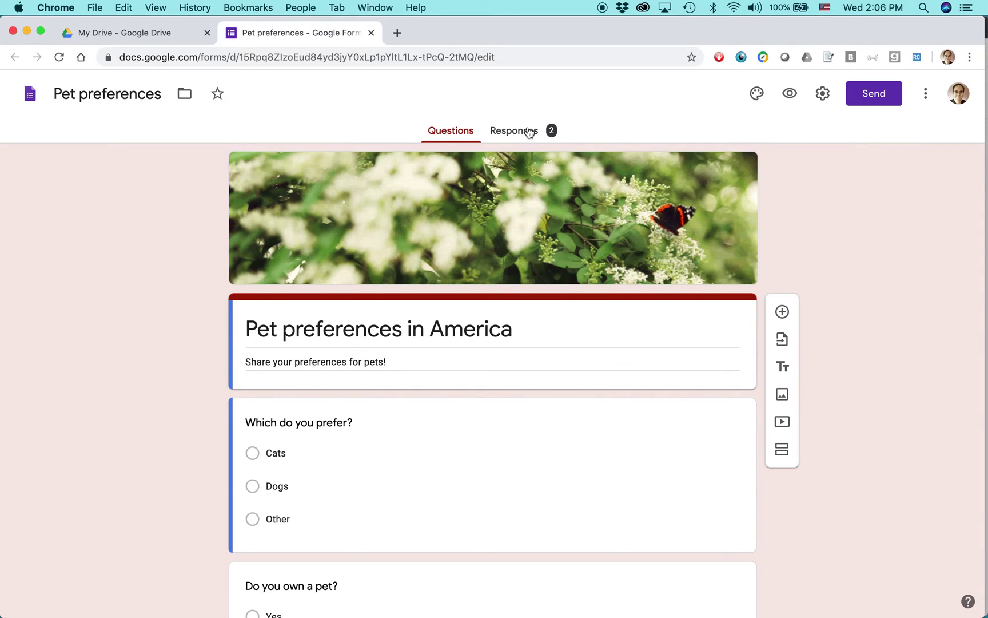
scroll(93, 330, down, 3)
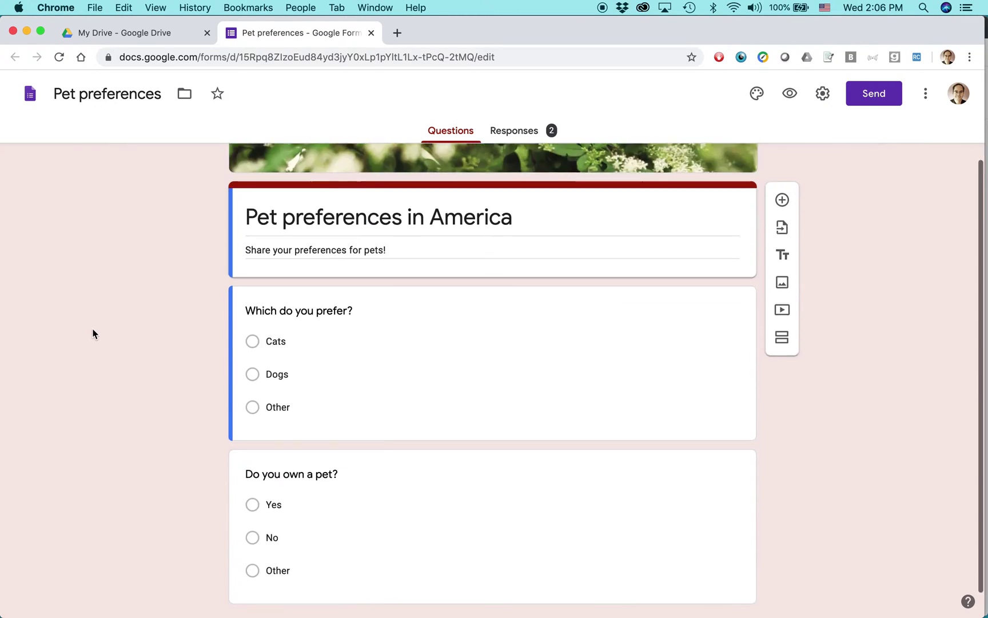
scroll(93, 334, up, 3)
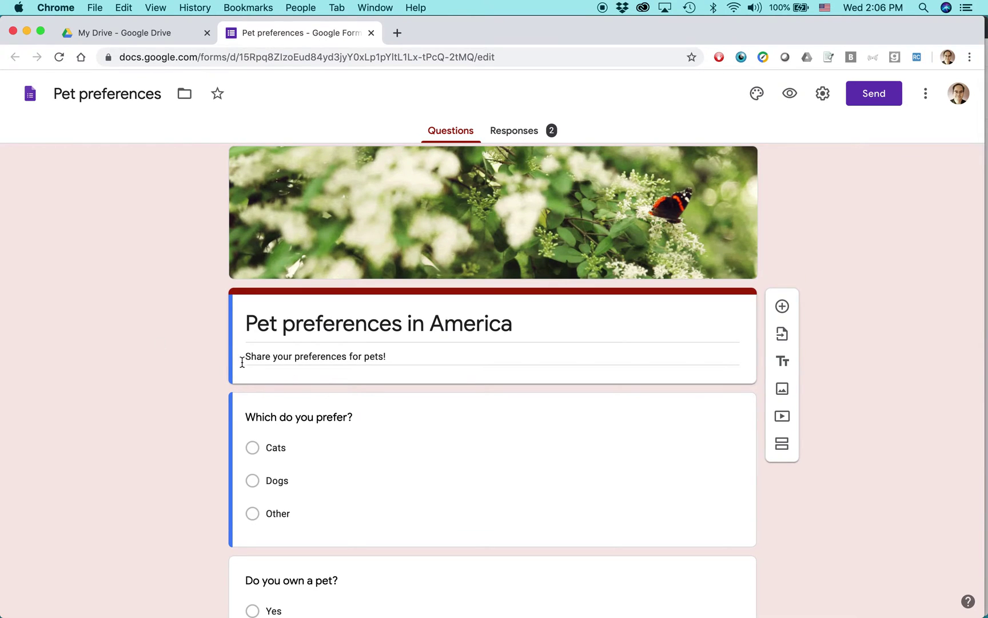
scroll(201, 361, up, 1)
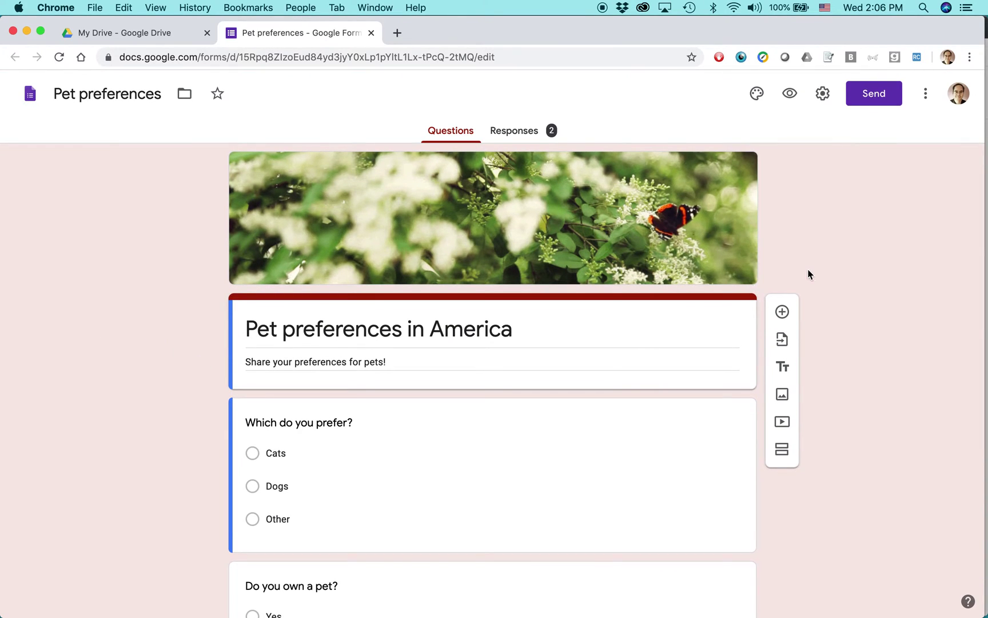
Step: Email the Pet preferences form to the recipient's address with Include form in email ticked
click(872, 96)
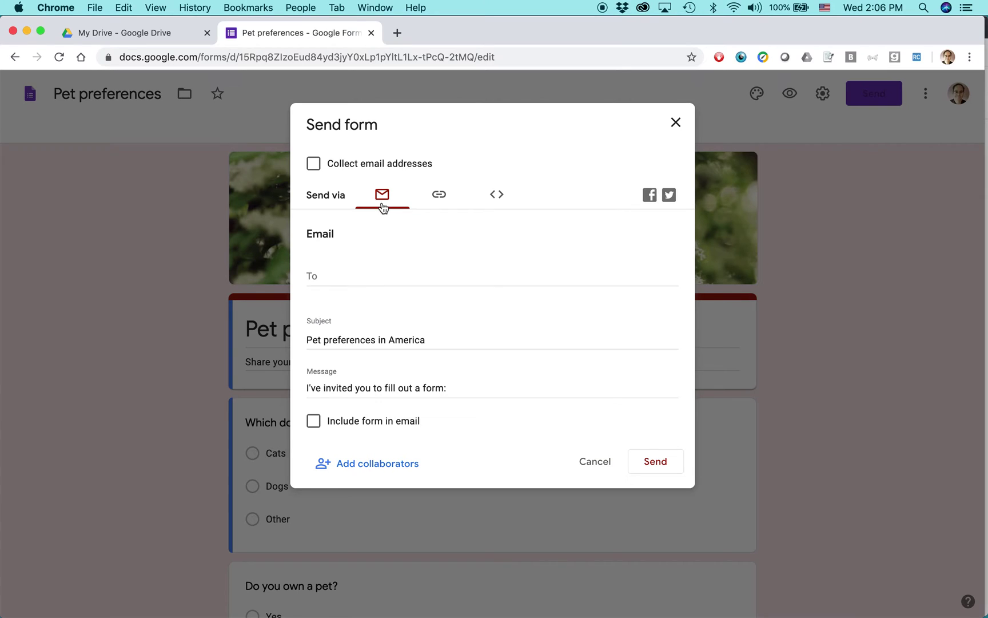
click(363, 274)
text(i)
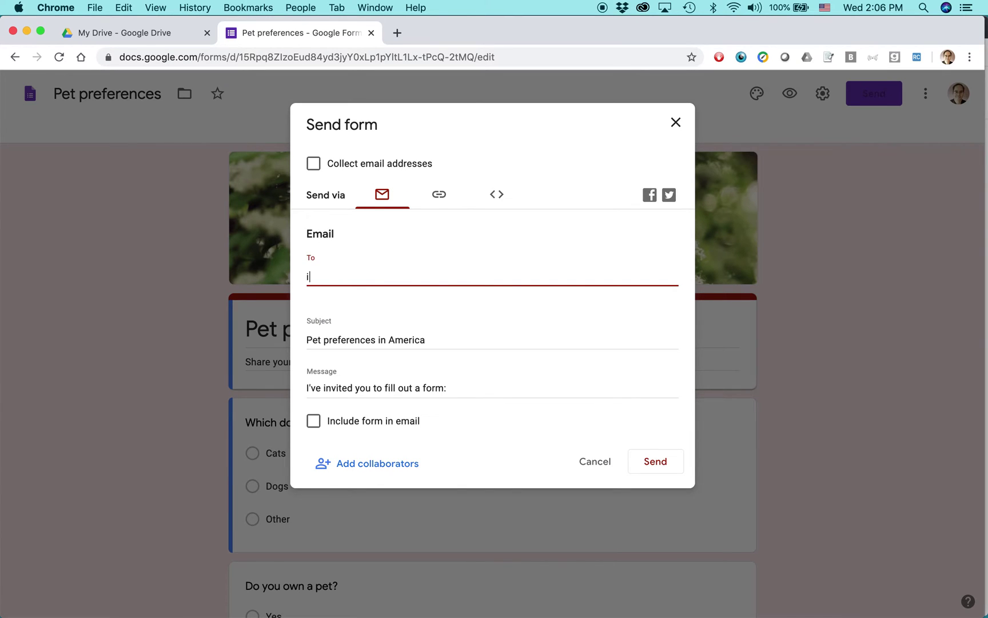
text(lamont)
click(399, 293)
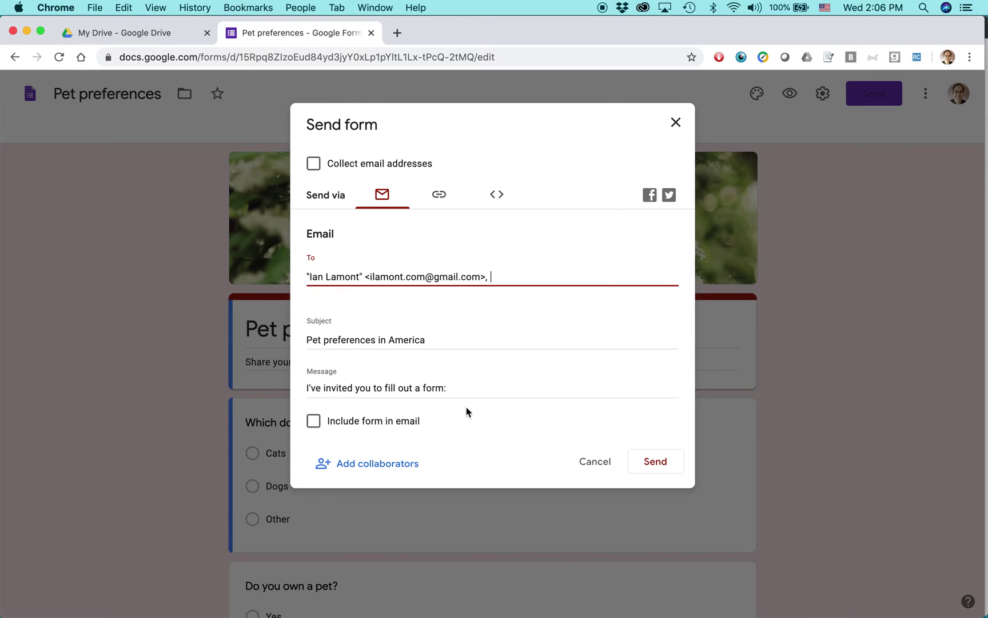
click(314, 424)
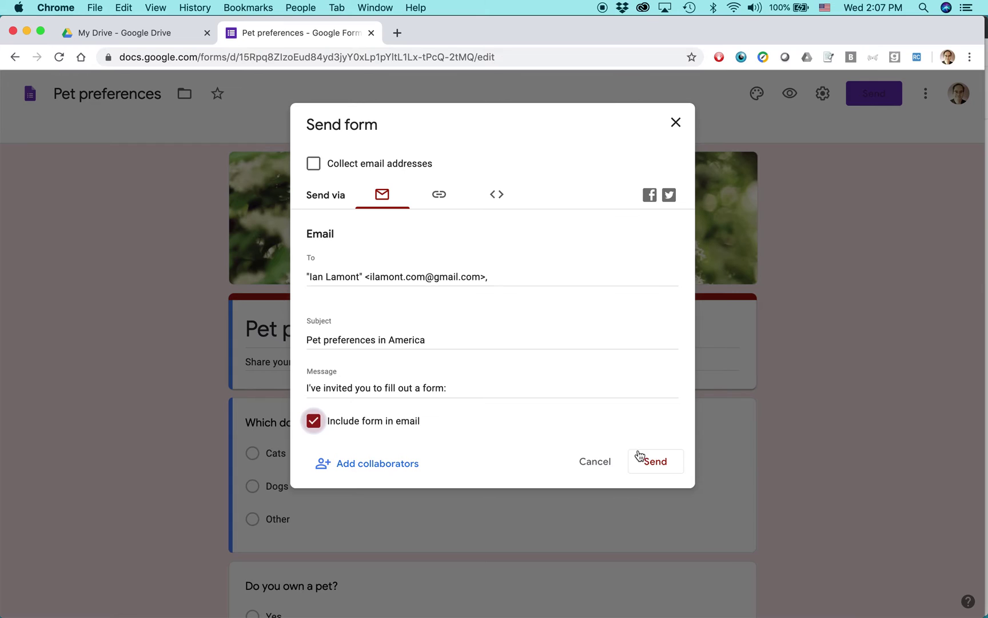
click(655, 461)
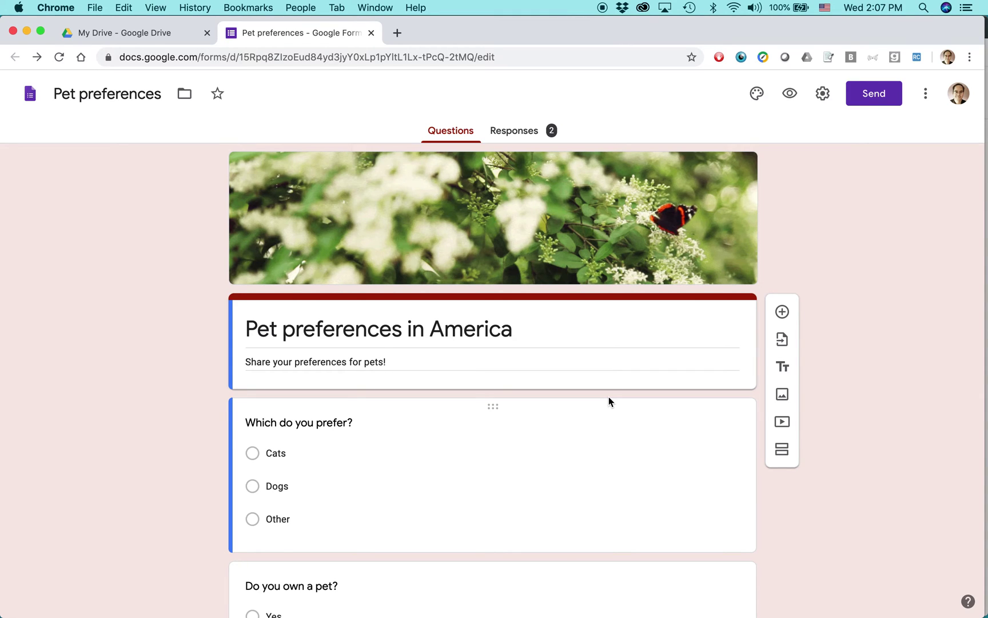
key(super+Tab)
key(super+Tab)
key(super+Tab)
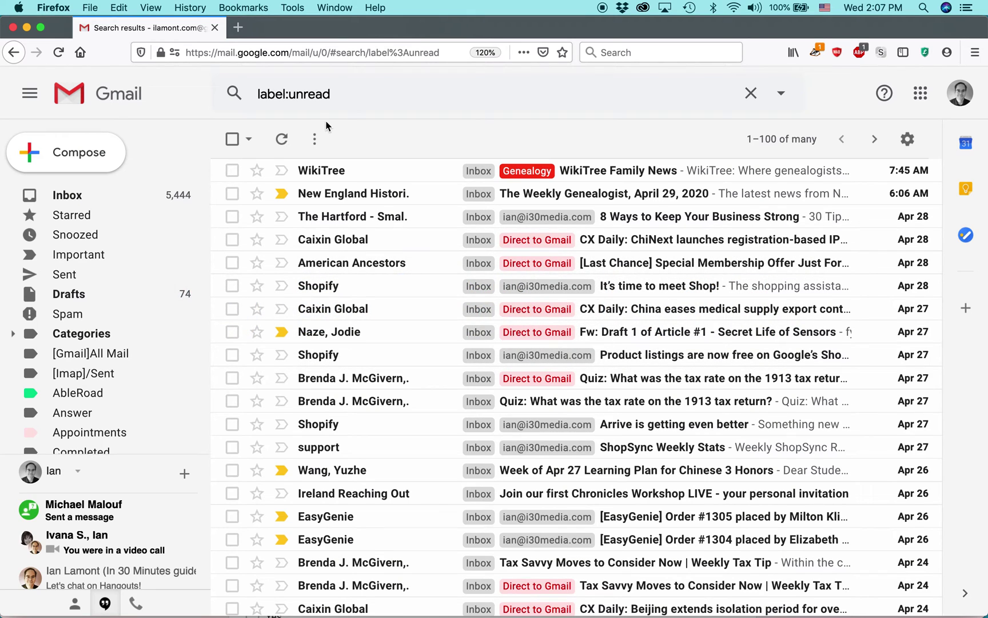
Step: Refresh the inbox and open the Pet preferences in America email down to its embedded form
click(281, 139)
click(281, 139)
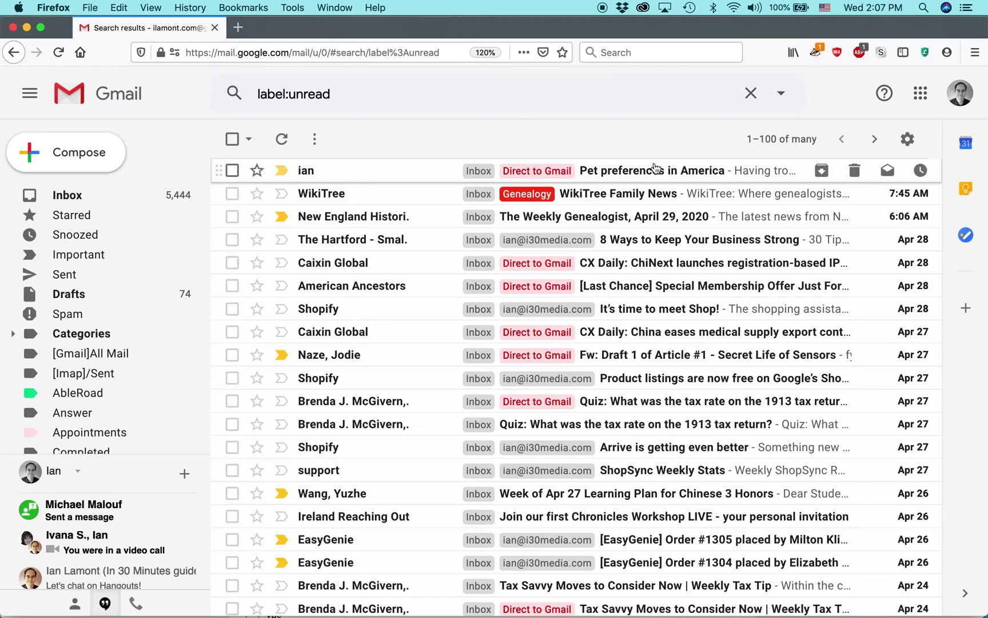
click(723, 175)
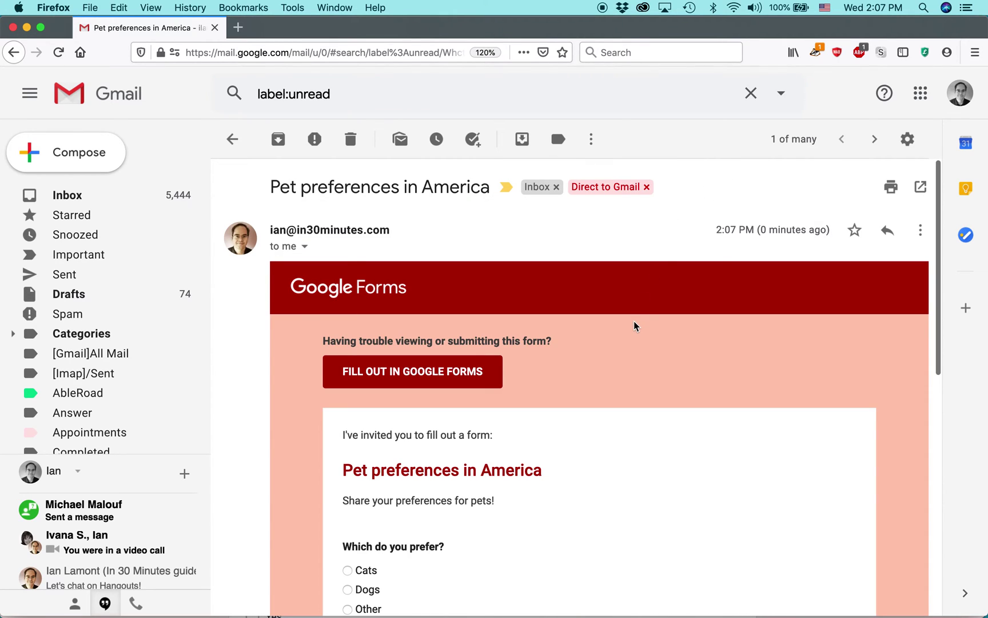
scroll(635, 325, down, 5)
scroll(634, 325, up, 5)
scroll(634, 326, down, 4)
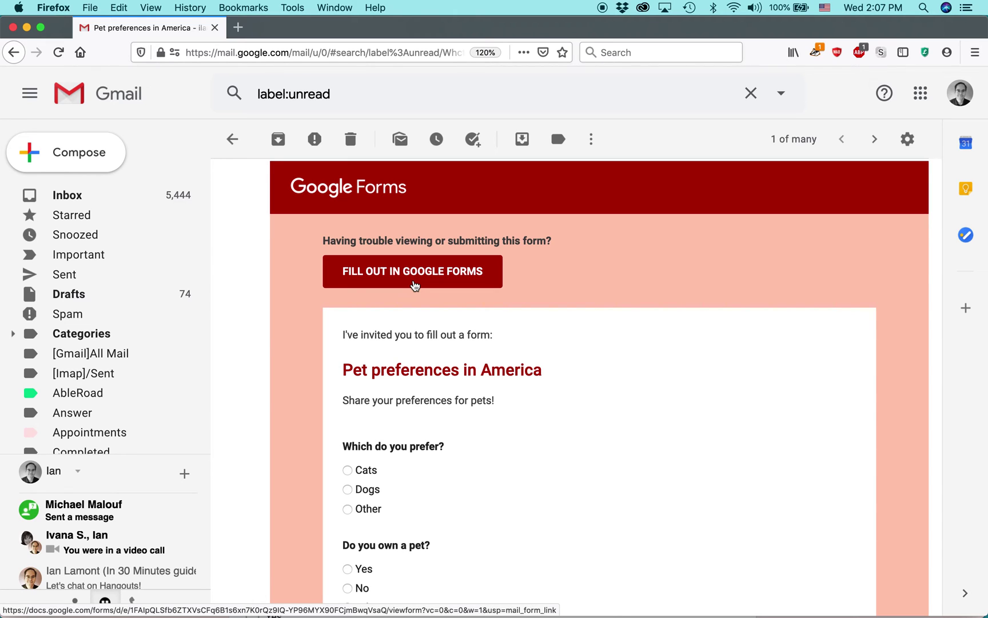
scroll(674, 263, down, 7)
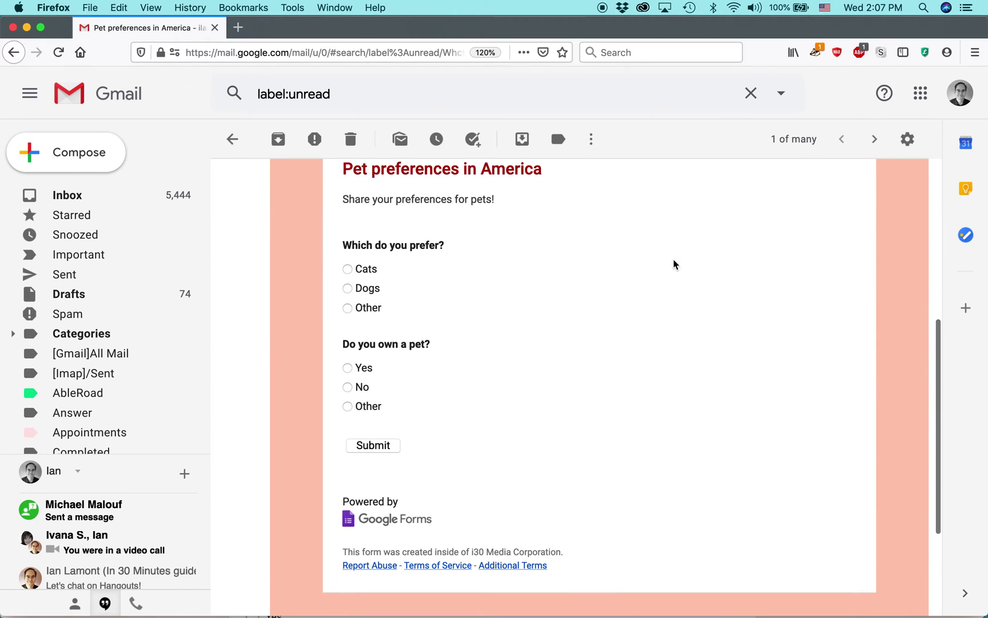
Step: Answer Cats for preferred pet and No for pet ownership, then submit the embedded form
click(347, 269)
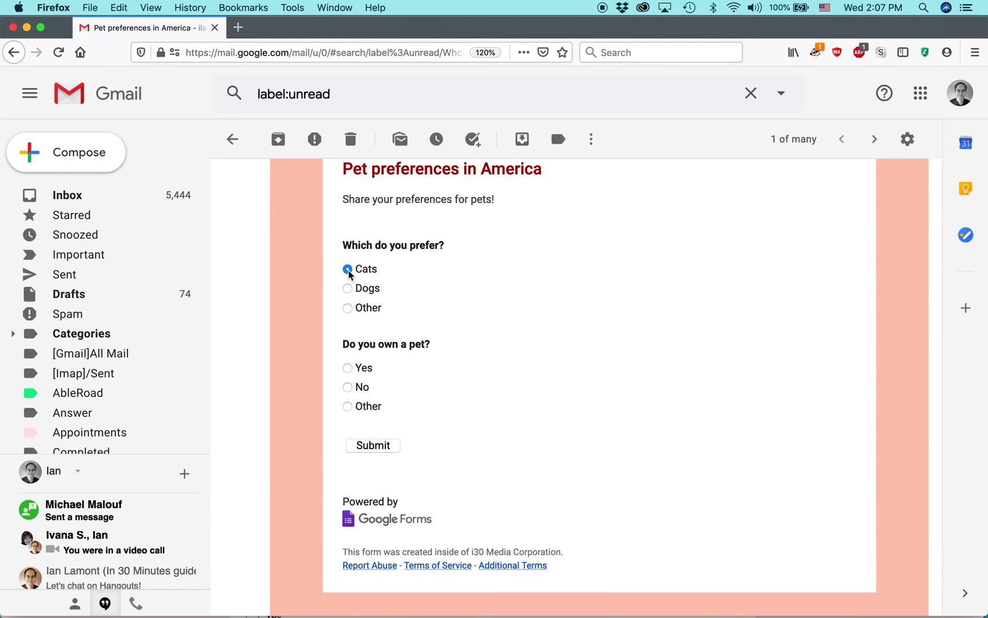
click(348, 388)
click(387, 447)
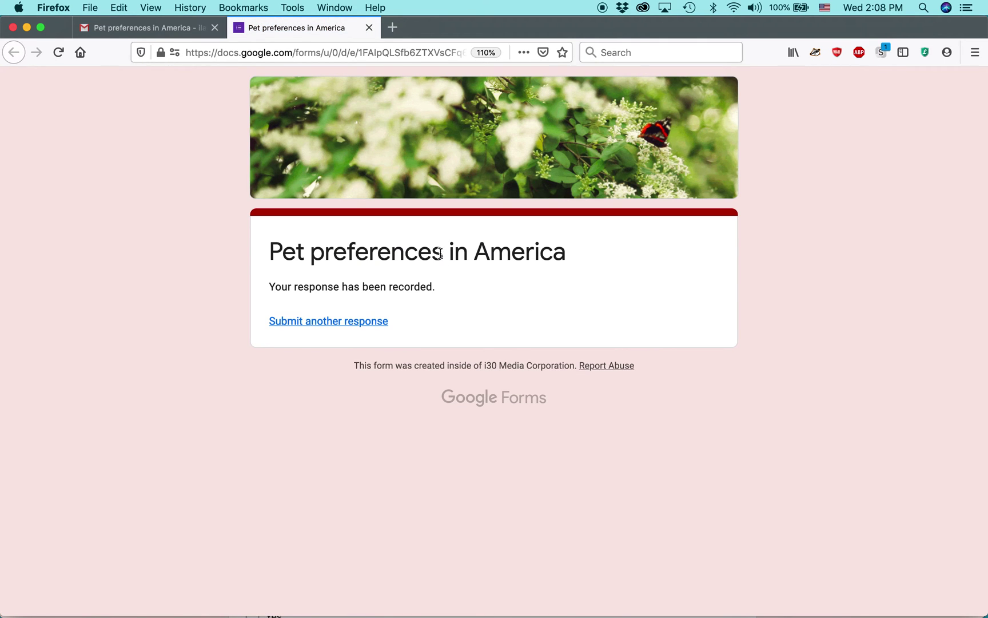
Step: Highlight the response-recorded confirmation, then return to the Pet preferences editor in Chrome
drag(268, 285, 355, 301)
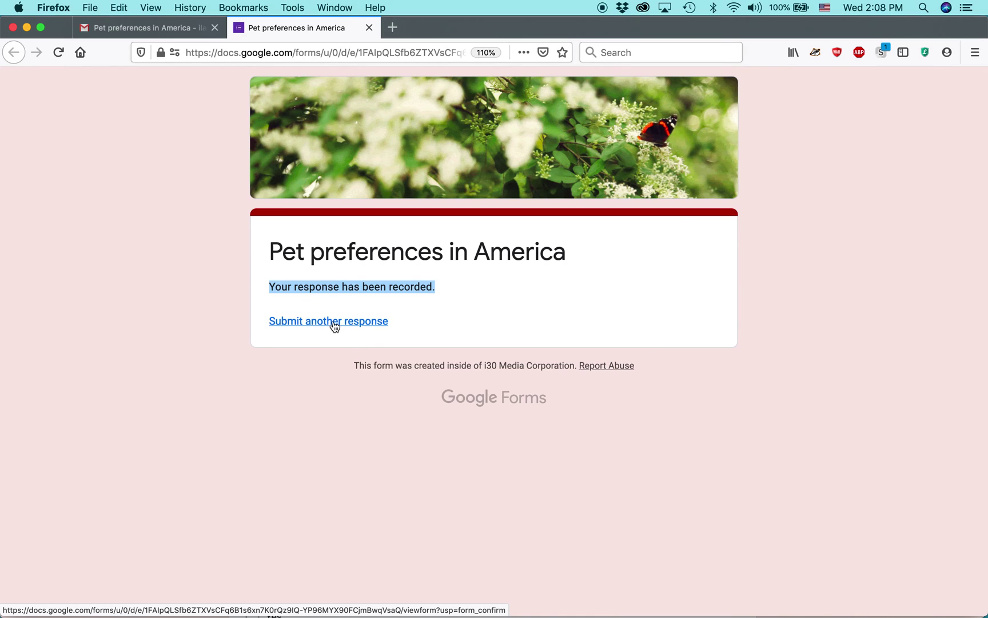
key(super+Tab)
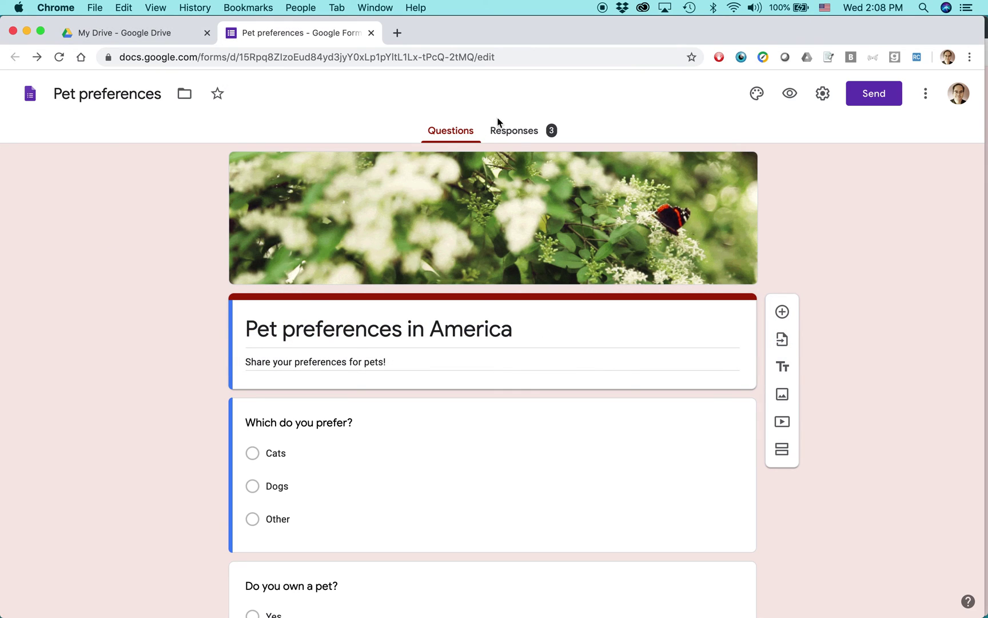
Step: Review the Responses summary: 3 responses, 100% Cats, 66.7% No versus 33.3% Yes
click(535, 138)
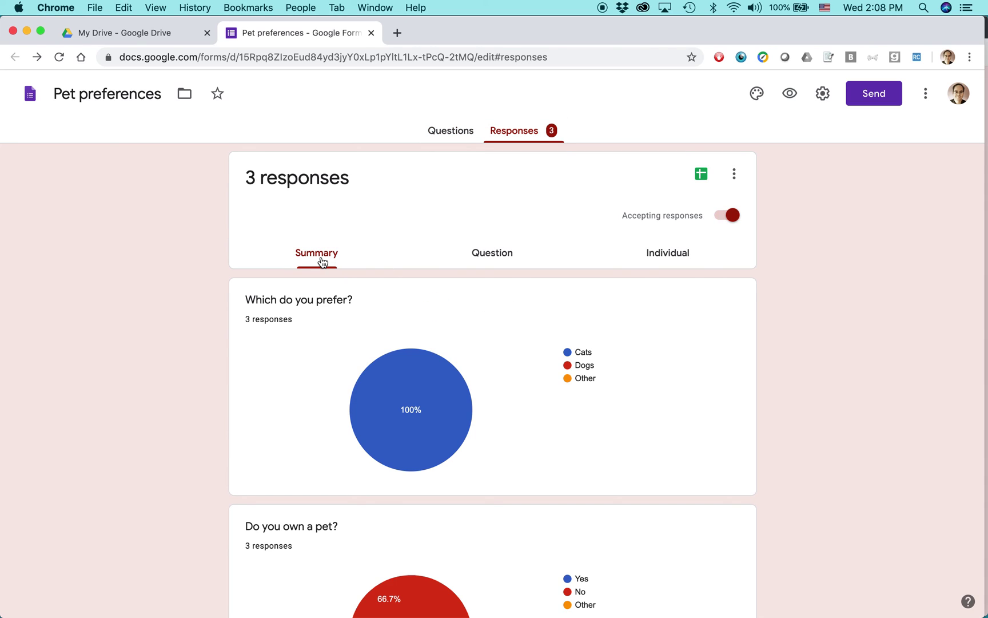
scroll(206, 295, down, 3)
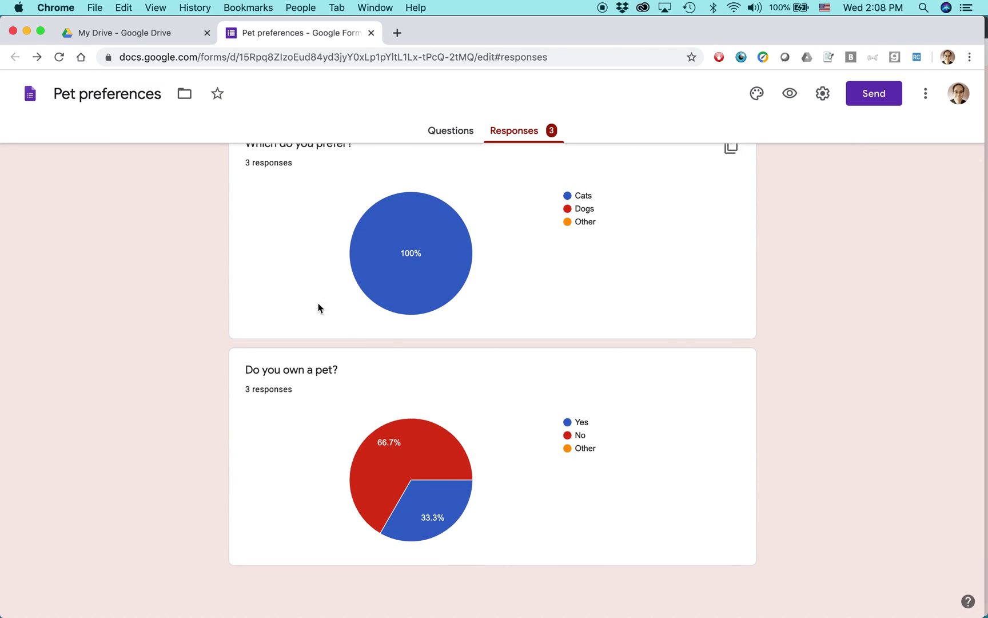
scroll(384, 397, up, 3)
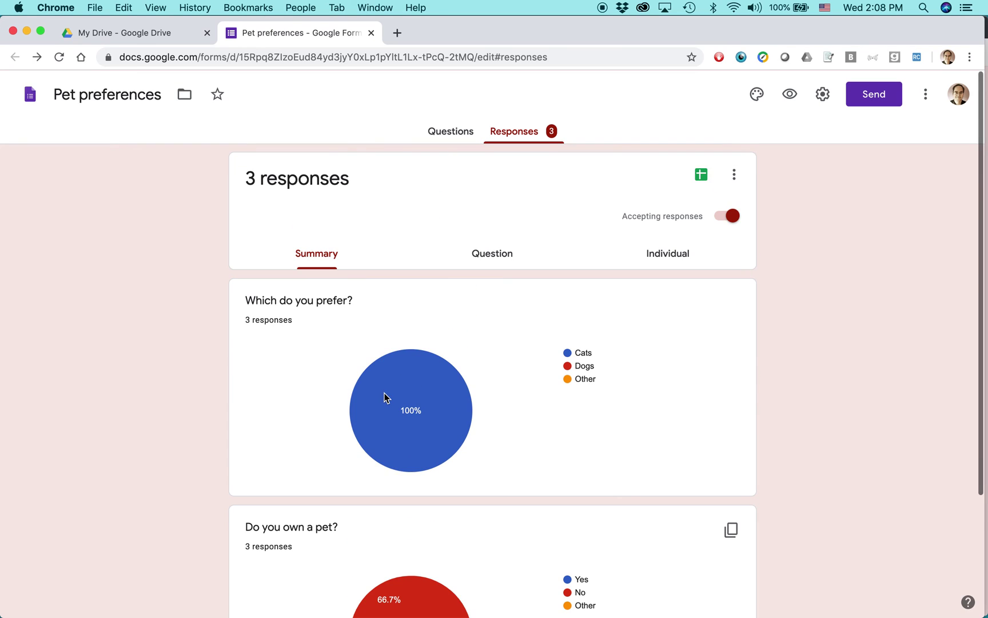
mouse_move(386, 399)
key(super+Tab)
key(super+Tab)
key(super+Tab)
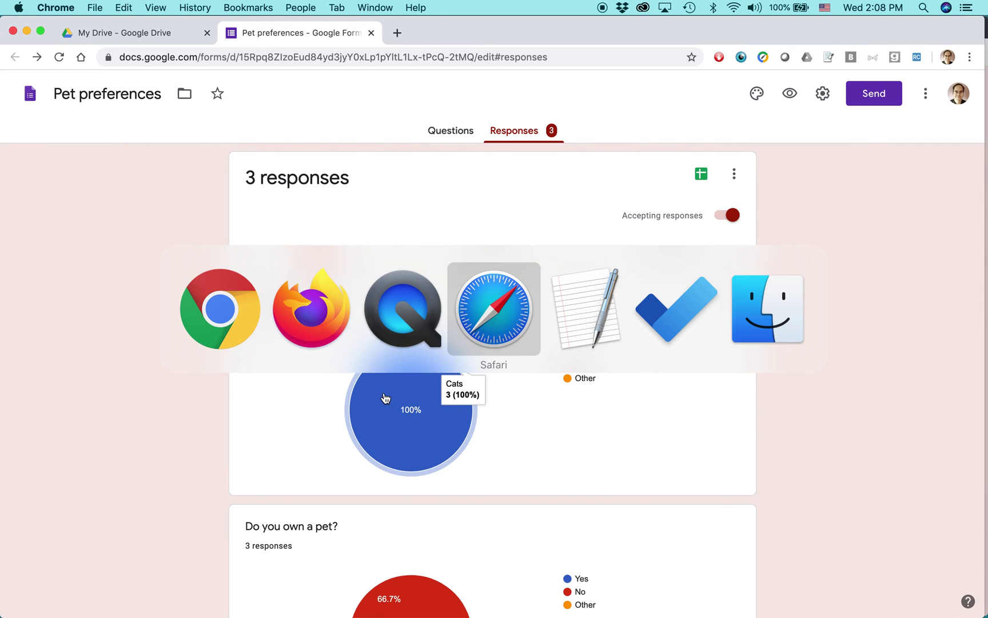